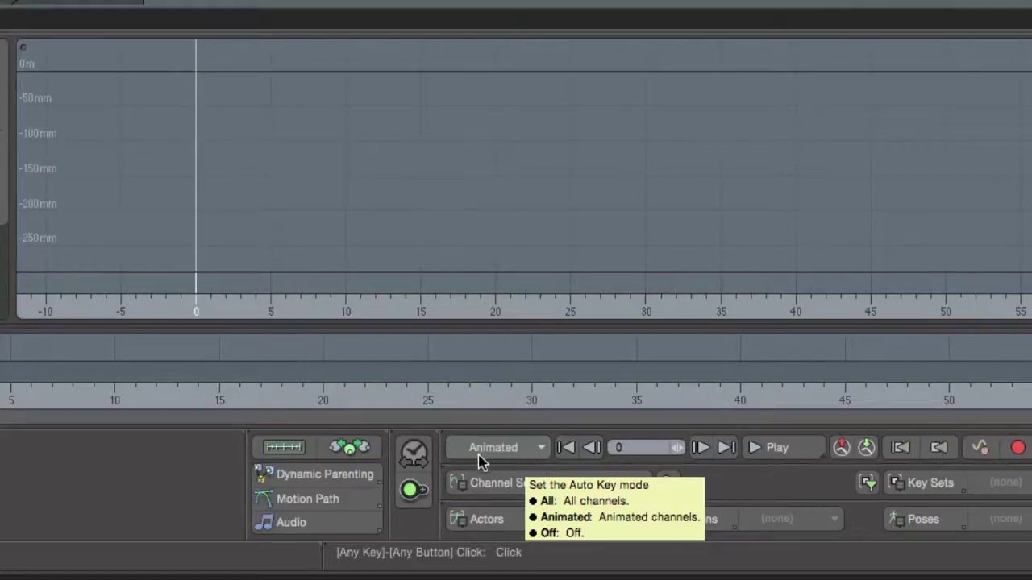
# Step: Keep Auto Key on Animated, key Position X at frame 0 (-250 mm), then go to frame 10
pyautogui.click(524, 457)
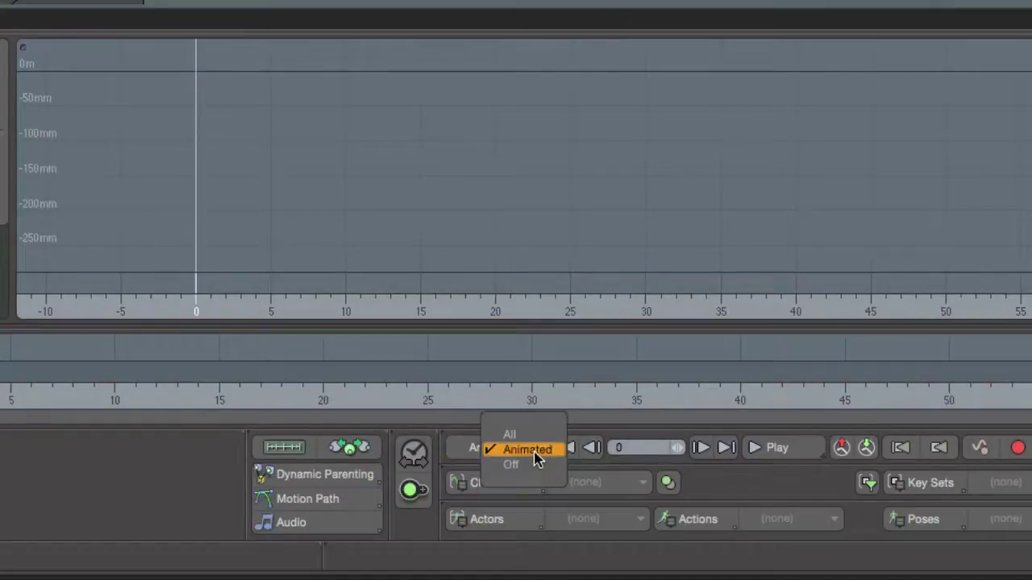
pyautogui.click(534, 452)
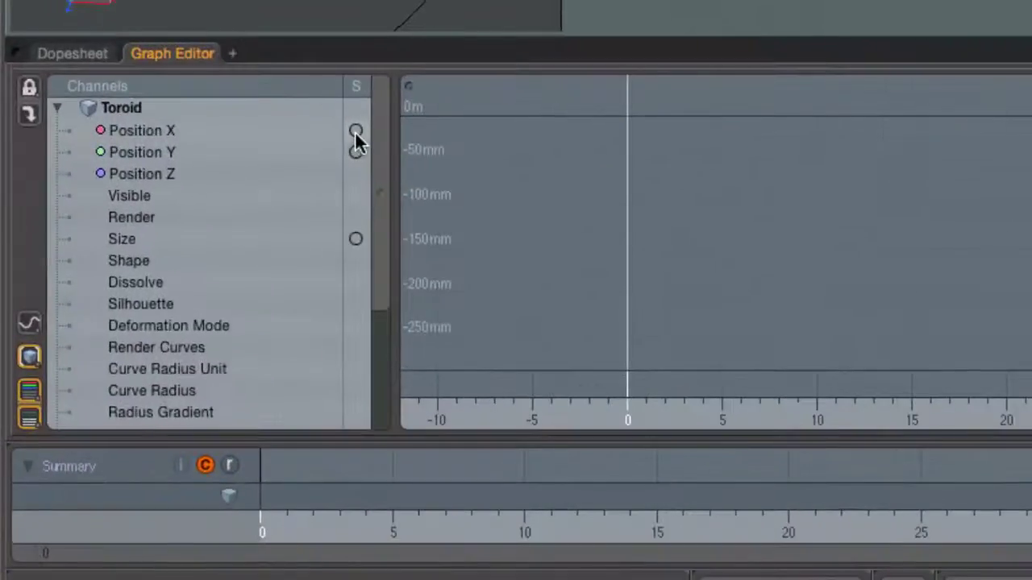
pyautogui.click(354, 131)
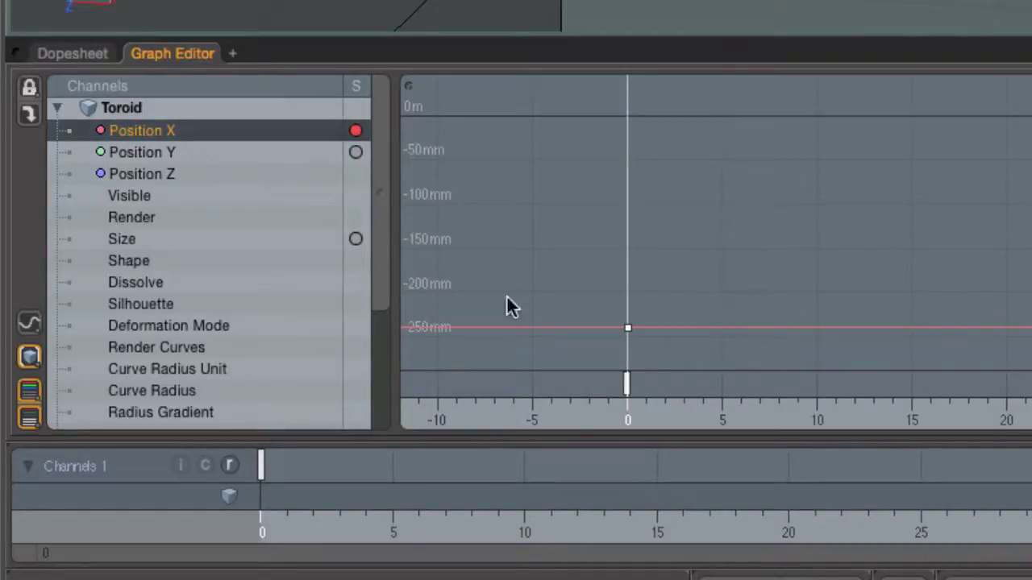
pyautogui.click(817, 409)
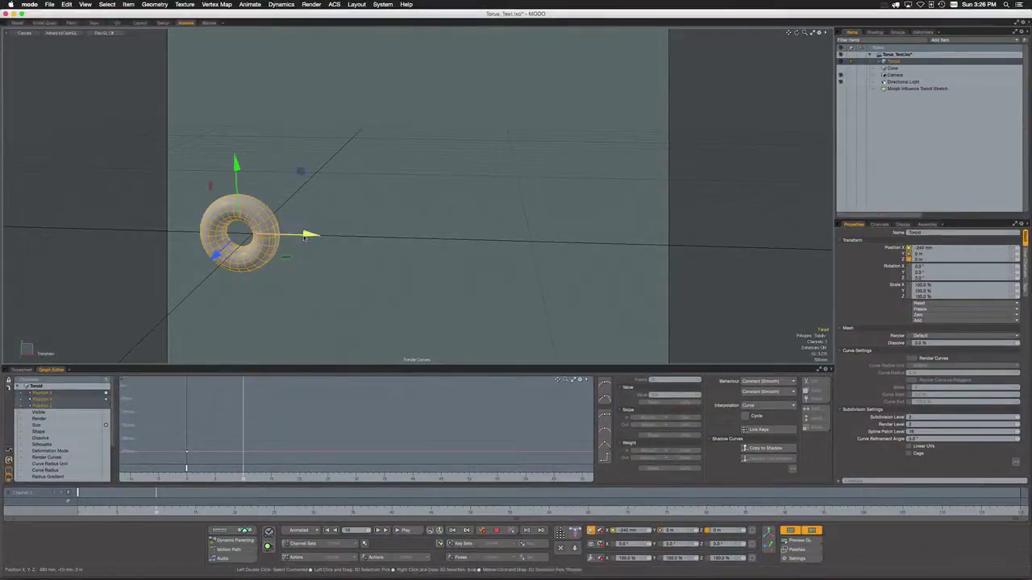
# Step: At frame 10, move the torus right, up and along Z, then fit and zoom the Position X curve
pyautogui.moveTo(305, 235); pyautogui.dragTo(465, 238)
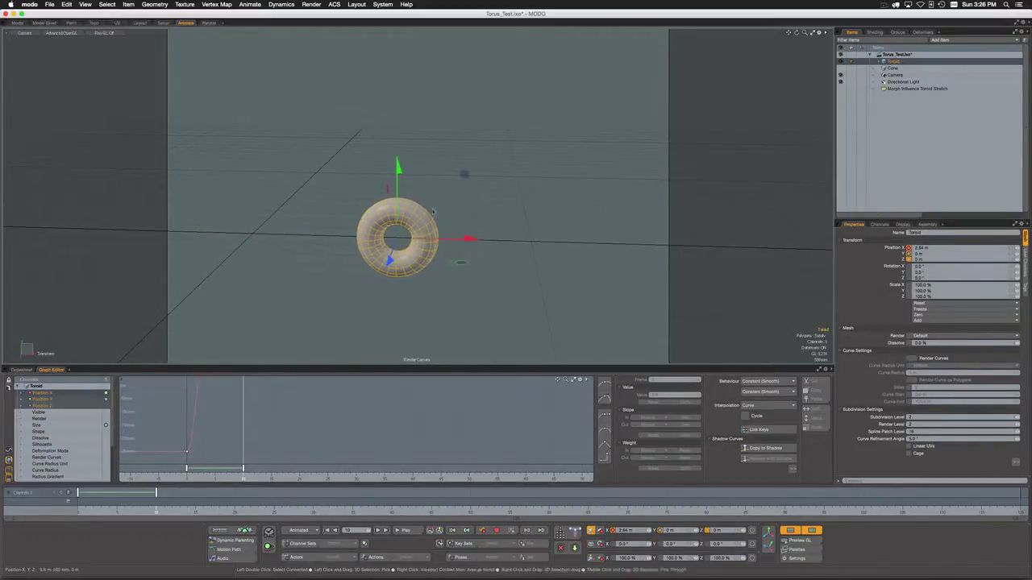
pyautogui.moveTo(396, 164); pyautogui.dragTo(396, 92)
pyautogui.moveTo(388, 178); pyautogui.dragTo(410, 138)
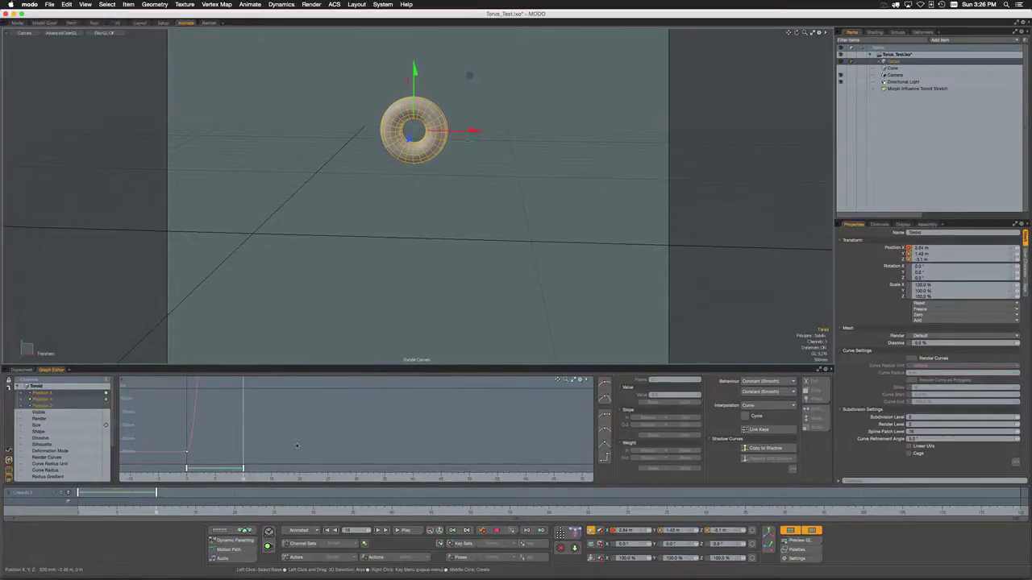
pyautogui.press('a')
pyautogui.keyDown('alt'); pyautogui.keyDown('shift'); pyautogui.moveTo(305, 447); pyautogui.dragTo(293, 444, button='right'); pyautogui.keyUp('shift'); pyautogui.keyUp('alt')
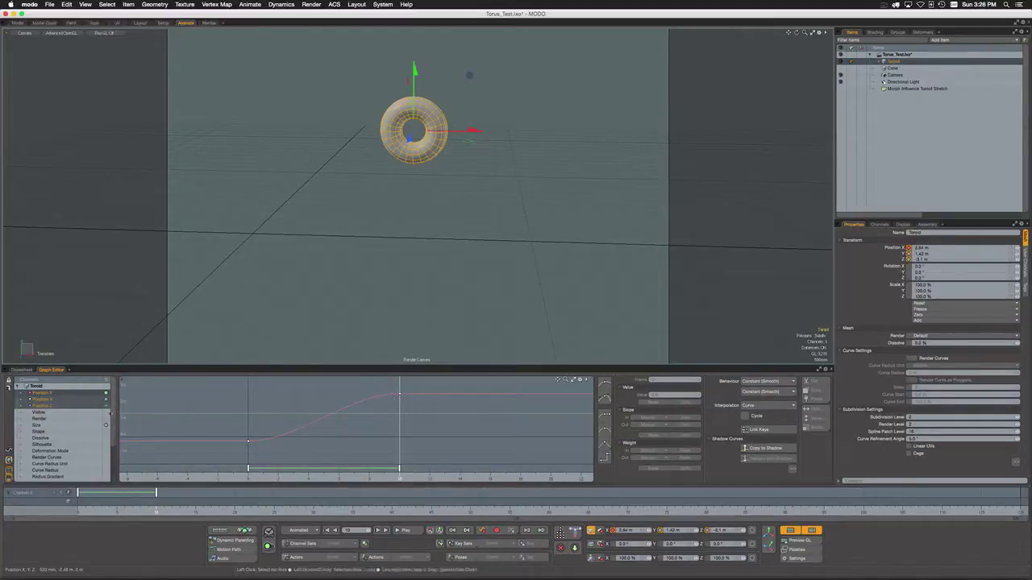
pyautogui.click(75, 400)
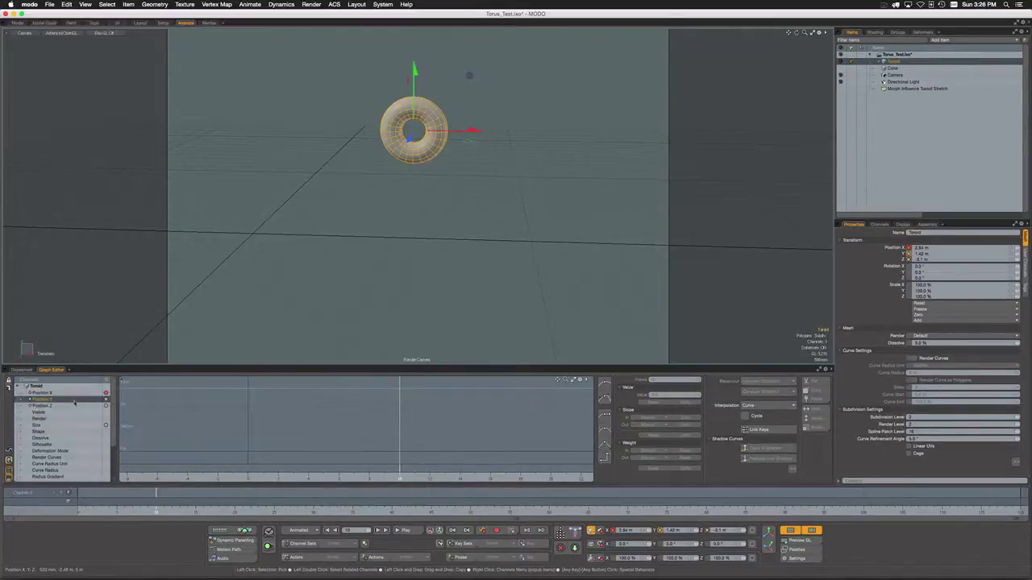
pyautogui.click(72, 406)
pyautogui.click(71, 393)
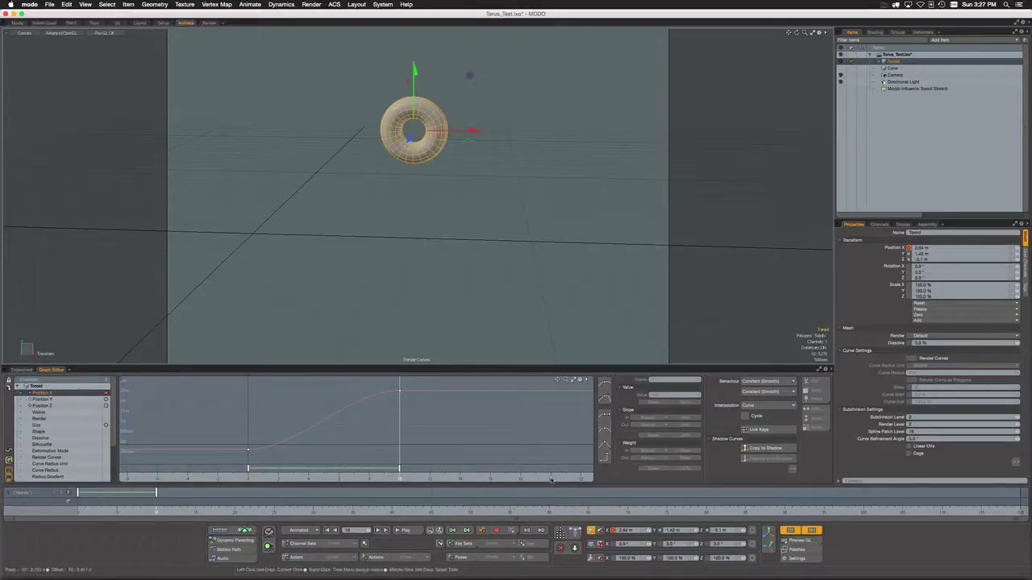
# Step: At frame 20, move the torus right, down and along Z, then pan and fit the graph
pyautogui.click(551, 479)
pyautogui.moveTo(472, 131); pyautogui.dragTo(621, 132)
pyautogui.moveTo(582, 81); pyautogui.dragTo(577, 180)
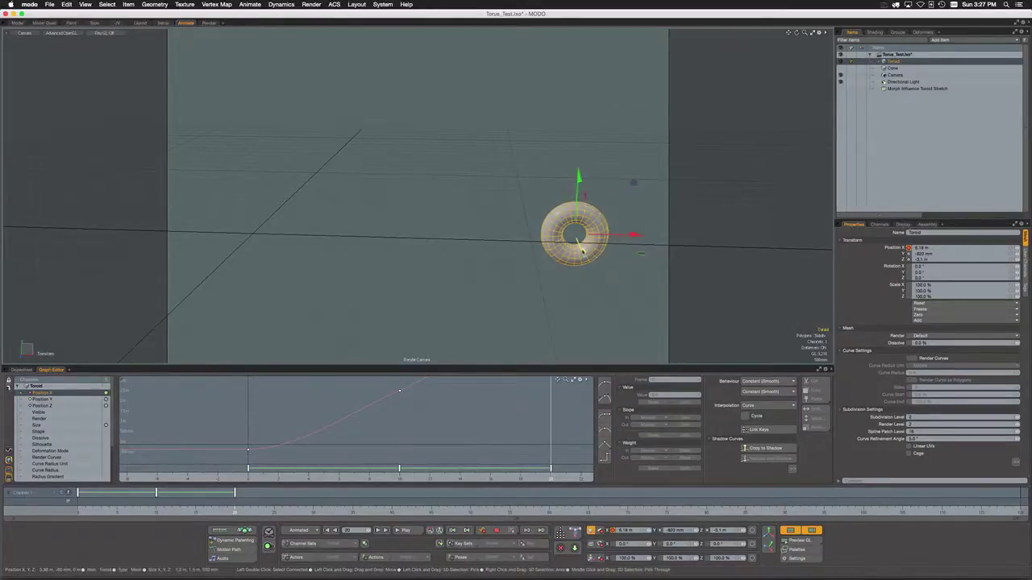
pyautogui.moveTo(583, 249); pyautogui.dragTo(600, 297)
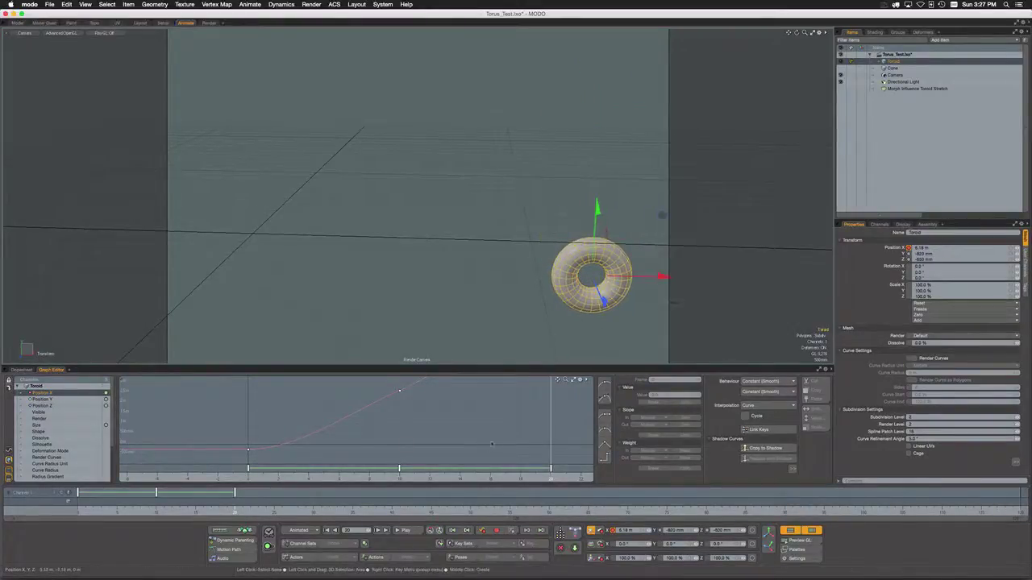
pyautogui.keyDown('alt'); pyautogui.keyDown('shift'); pyautogui.moveTo(507, 433); pyautogui.dragTo(441, 462); pyautogui.keyUp('shift'); pyautogui.keyUp('alt')
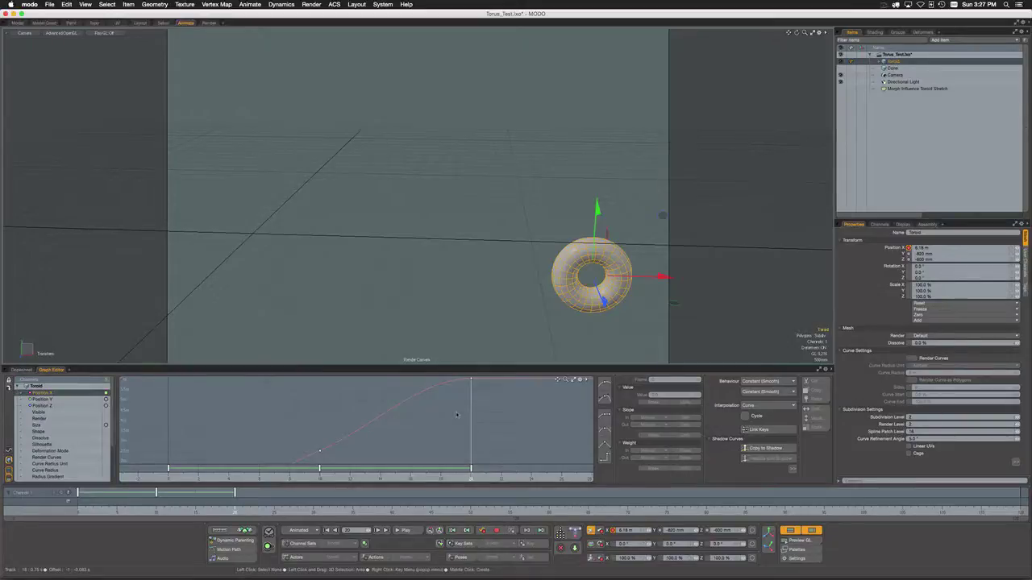
pyautogui.press('a')
pyautogui.scroll(-3, 412, 396)
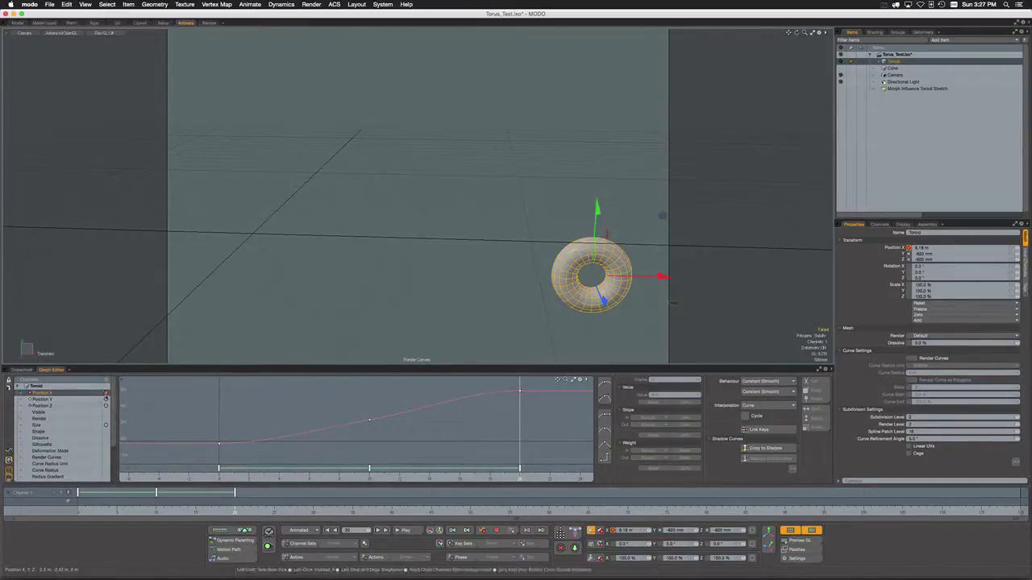
# Step: Set keys on the Position Y and Position Z channels
pyautogui.click(92, 407)
pyautogui.click(105, 399)
pyautogui.click(106, 406)
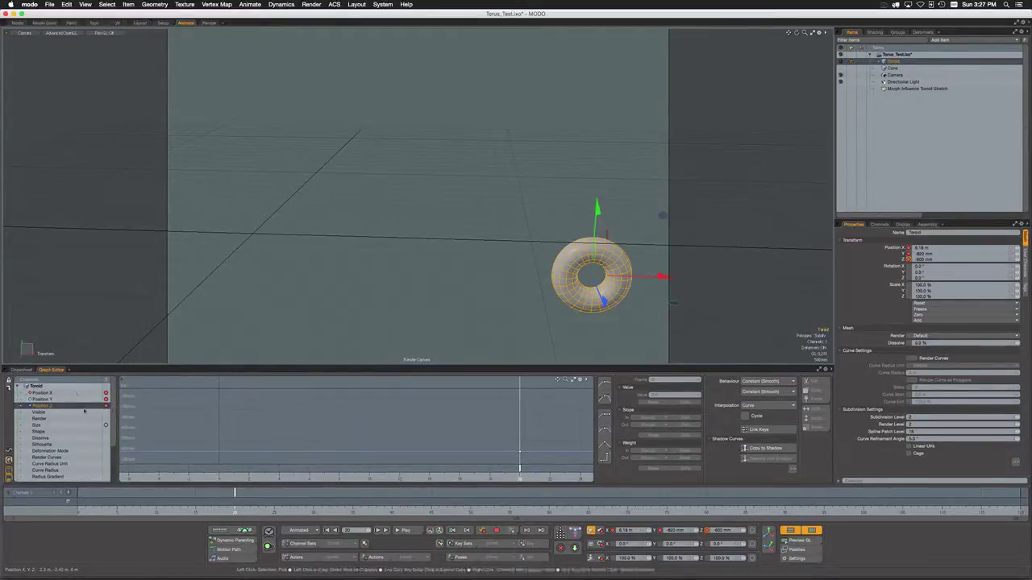
# Step: At frame 10, raise the torus and bring it toward the camera, showing all three Position curves
pyautogui.press('Down')
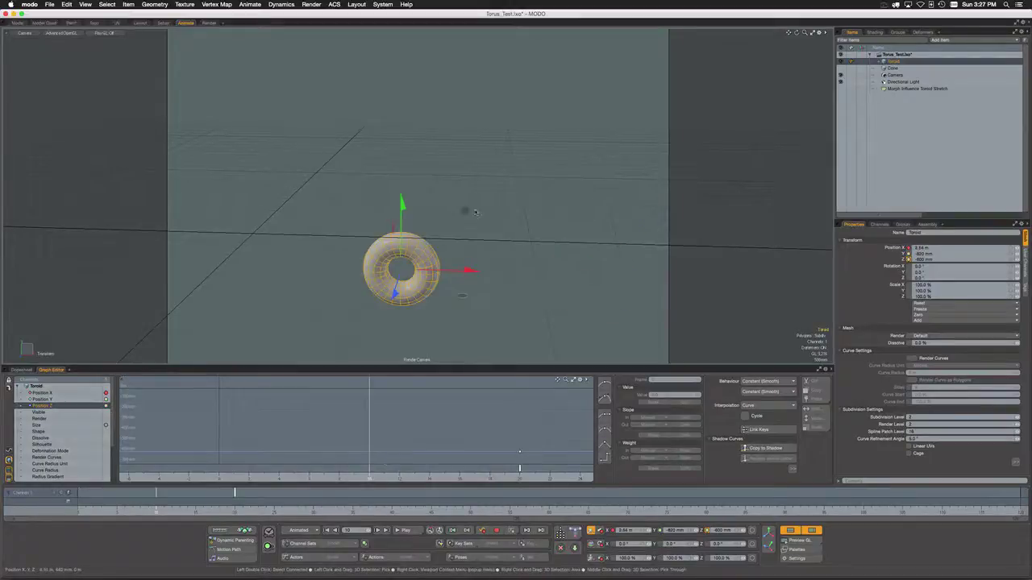
pyautogui.moveTo(466, 211); pyautogui.dragTo(468, 79)
pyautogui.moveTo(397, 137); pyautogui.dragTo(380, 313)
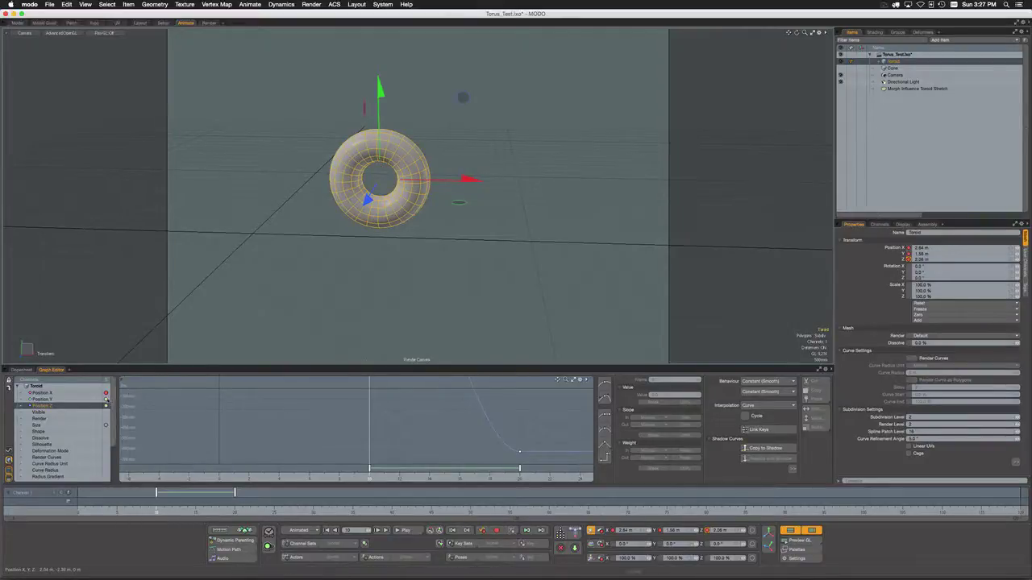
pyautogui.keyDown('shift'); pyautogui.click(81, 394); pyautogui.keyUp('shift')
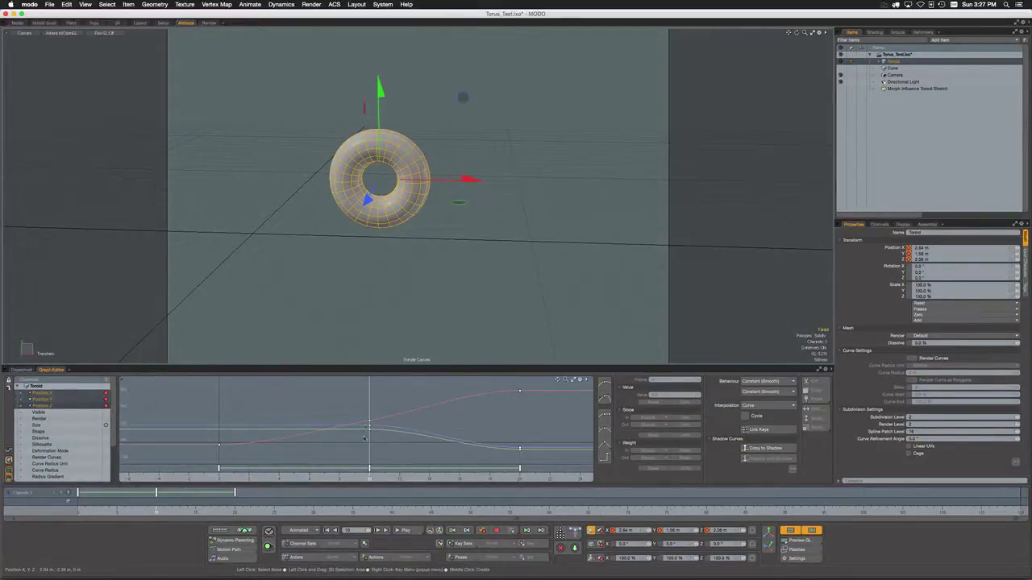
# Step: At frame 0, lower the torus and push it back along Z
pyautogui.click(219, 480)
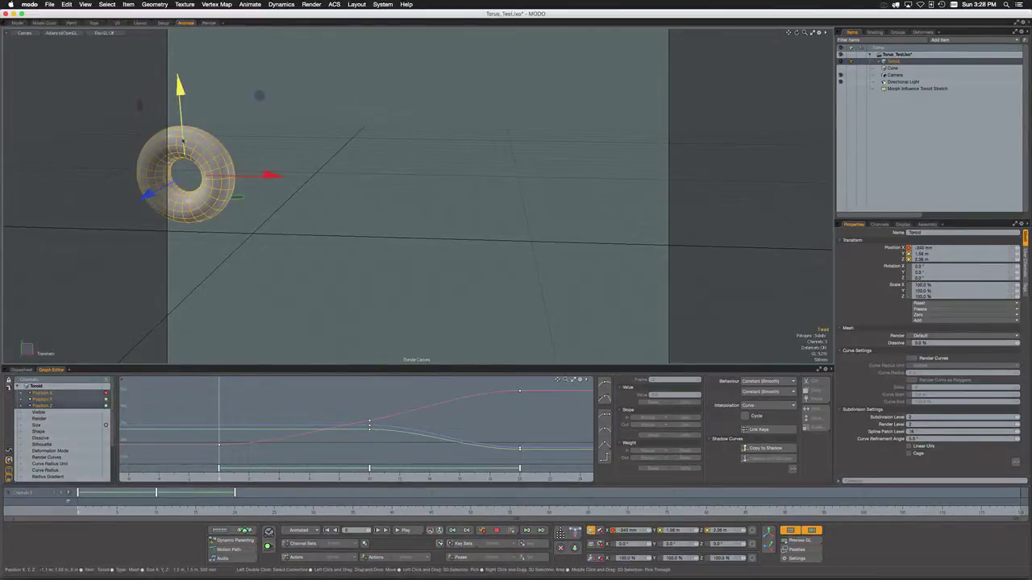
pyautogui.moveTo(183, 141); pyautogui.dragTo(191, 227)
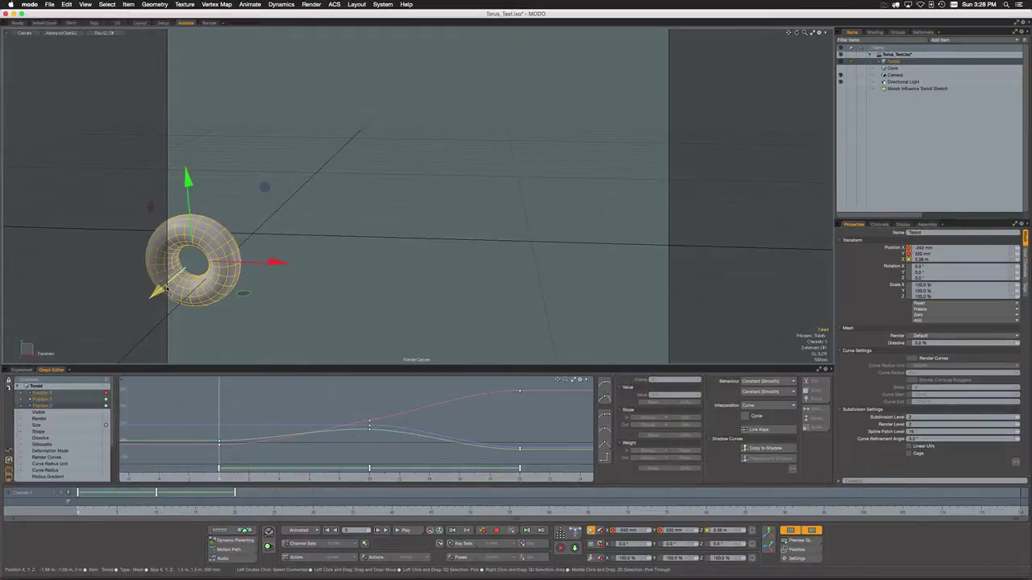
pyautogui.moveTo(159, 288); pyautogui.dragTo(241, 225)
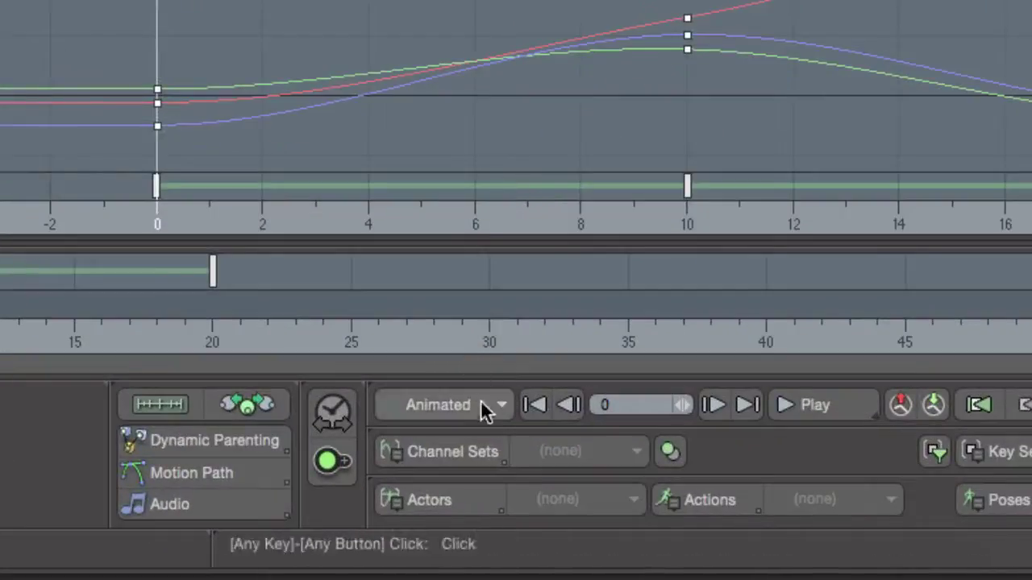
# Step: Switch Auto Key from Animated to All and pick the Rotate tool (E)
pyautogui.click(481, 404)
pyautogui.click(471, 381)
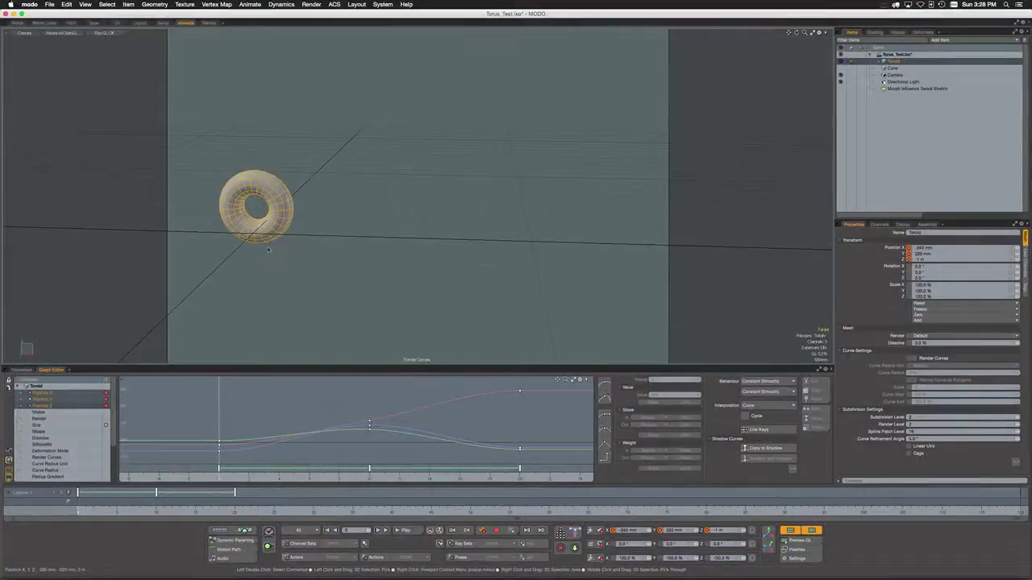
pyautogui.press('e')
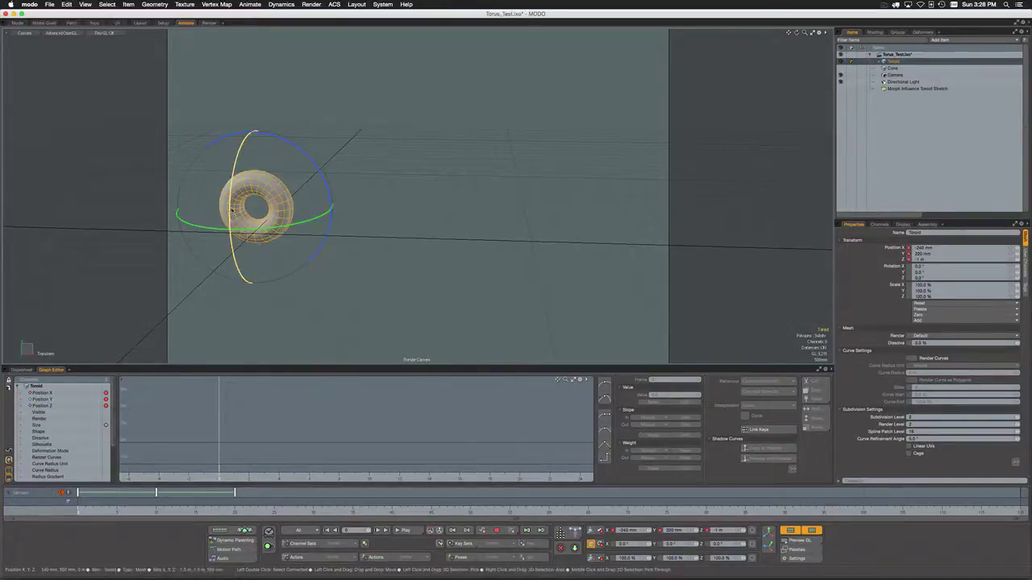
# Step: Rotate the torus at frame 0 to about 30.5°, 34° and -36.5° on X, Y and Z
pyautogui.moveTo(232, 197); pyautogui.dragTo(231, 208)
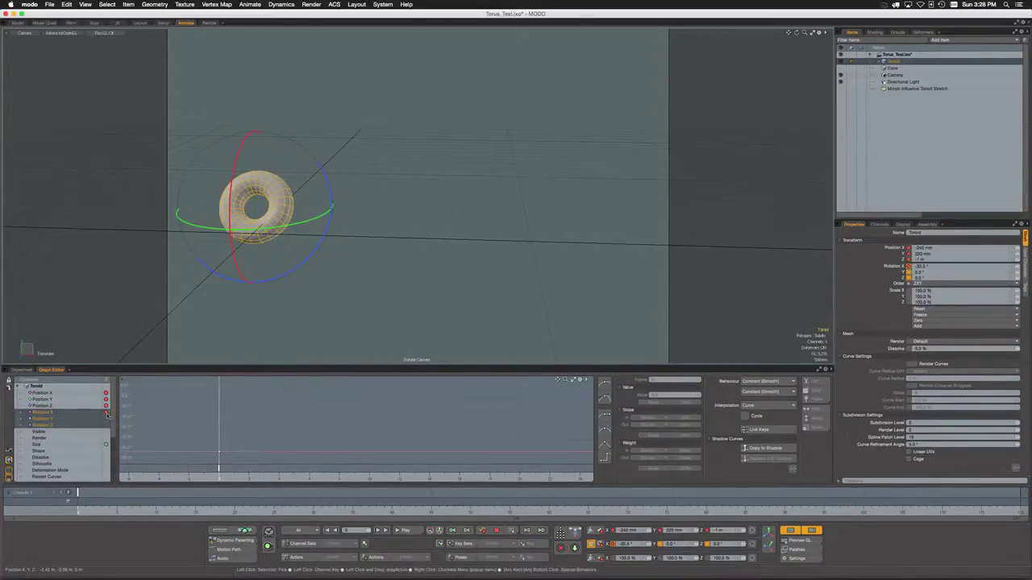
pyautogui.moveTo(106, 414)
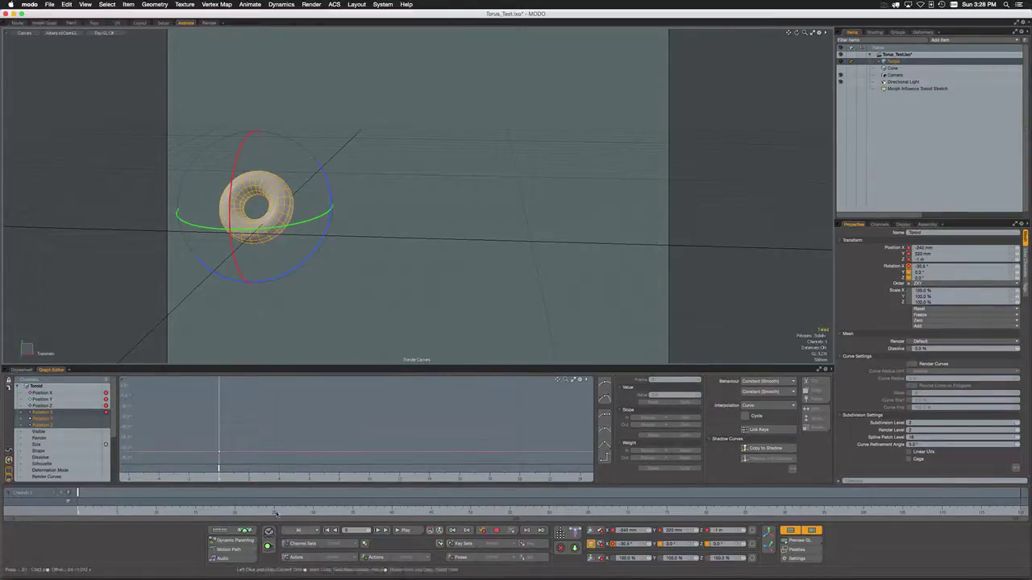
pyautogui.moveTo(287, 230); pyautogui.dragTo(351, 222)
pyautogui.moveTo(184, 186); pyautogui.dragTo(310, 260)
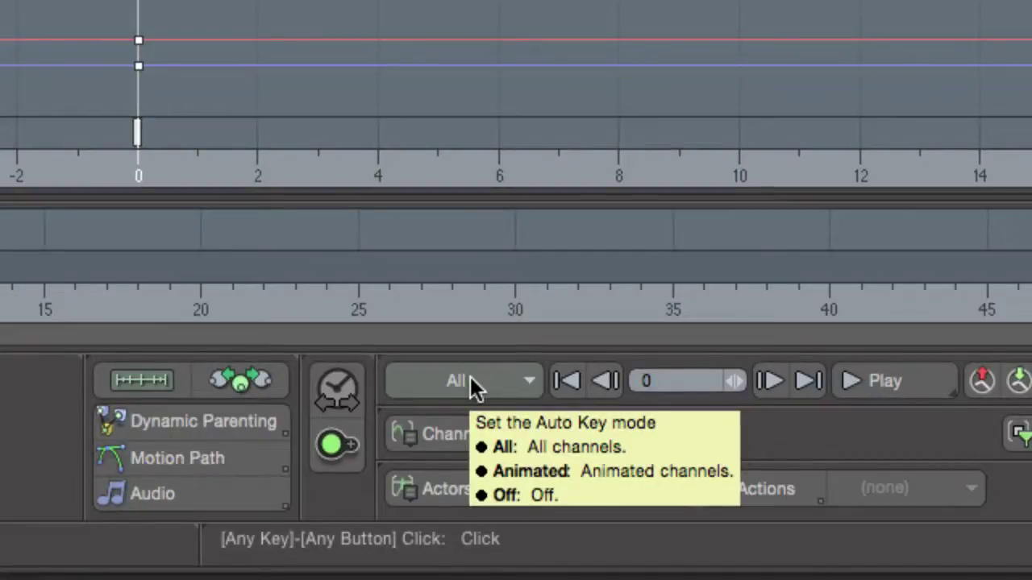
# Step: Change the Auto Key dropdown from All to Off
pyautogui.click(472, 379)
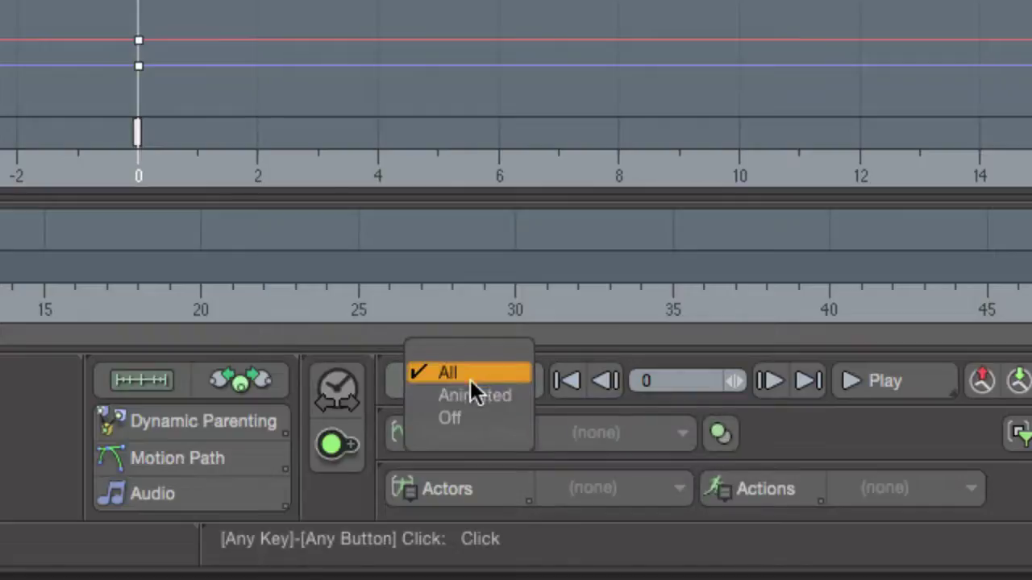
pyautogui.click(475, 419)
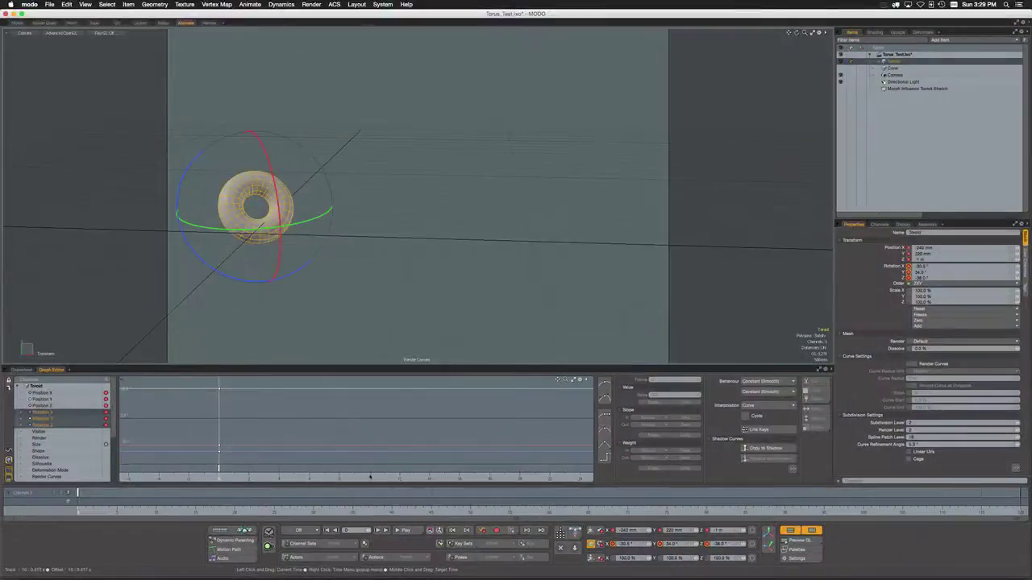
# Step: At frame 10, rotate the torus about X and then further about Z
pyautogui.click(370, 477)
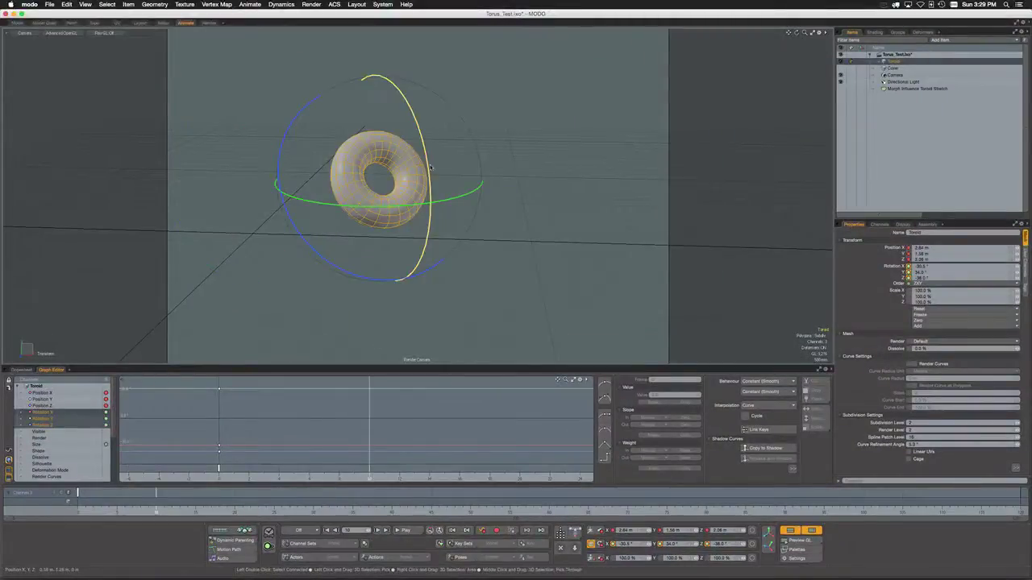
pyautogui.moveTo(427, 230); pyautogui.dragTo(312, 256)
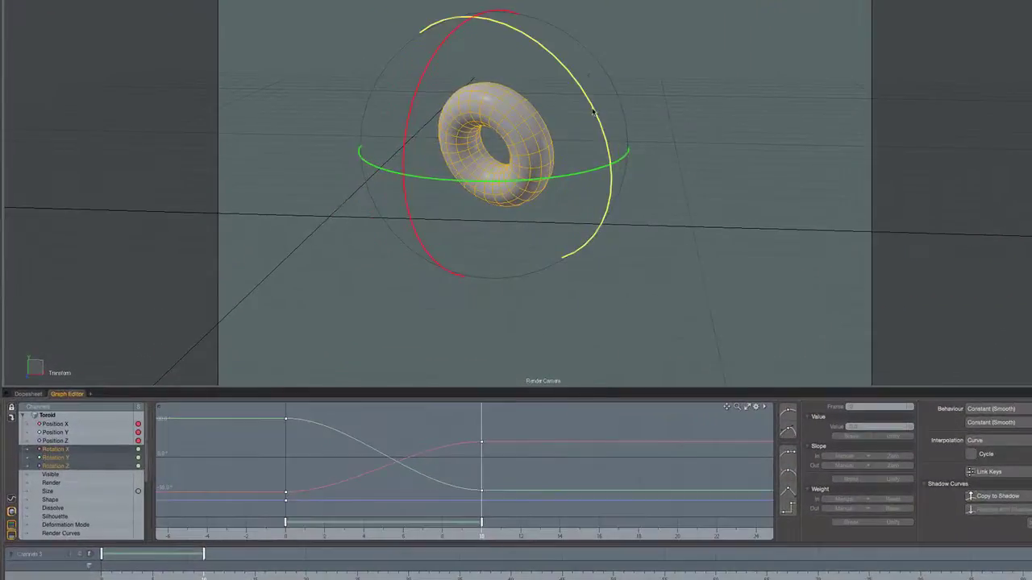
pyautogui.moveTo(464, 157); pyautogui.dragTo(460, 145)
pyautogui.moveTo(597, 99); pyautogui.dragTo(584, 46)
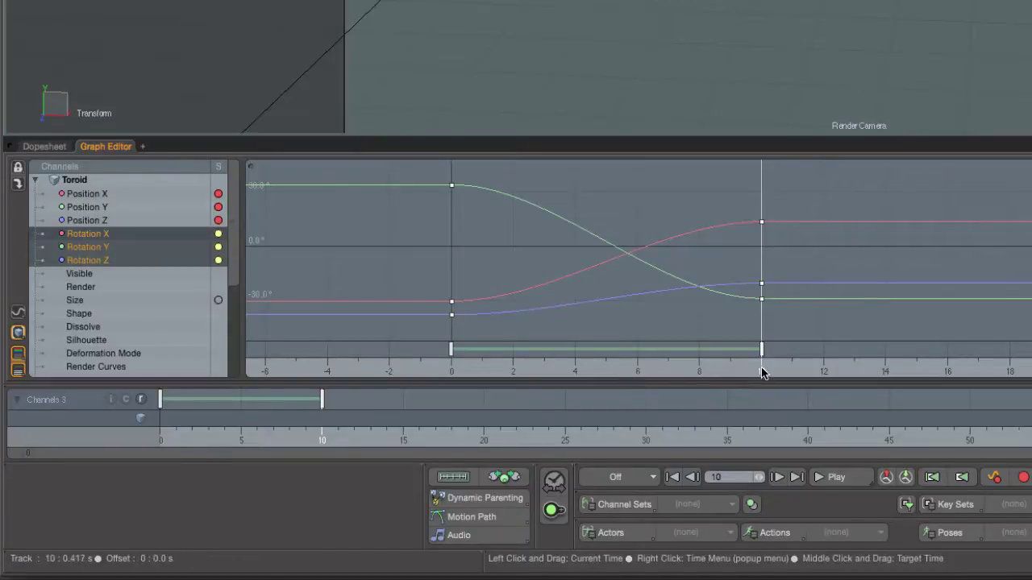
# Step: Delete the frame-10 rotation keys and bring the current time back to frame 10
pyautogui.press('Delete')
pyautogui.press('Left')
pyautogui.press('Left')
pyautogui.press('Left')
pyautogui.press('Left')
pyautogui.press('Left')
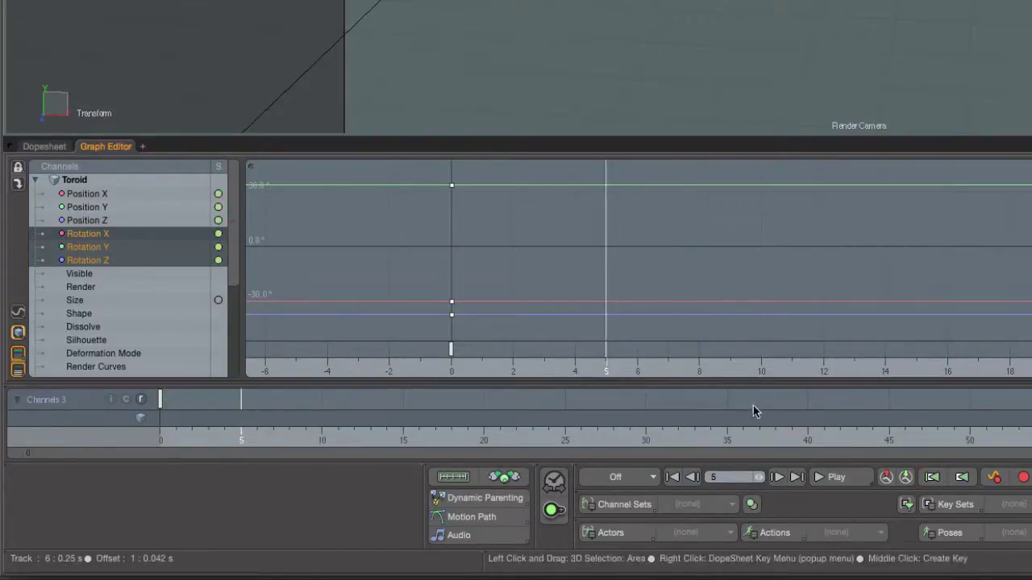
pyautogui.moveTo(608, 371); pyautogui.dragTo(761, 372)
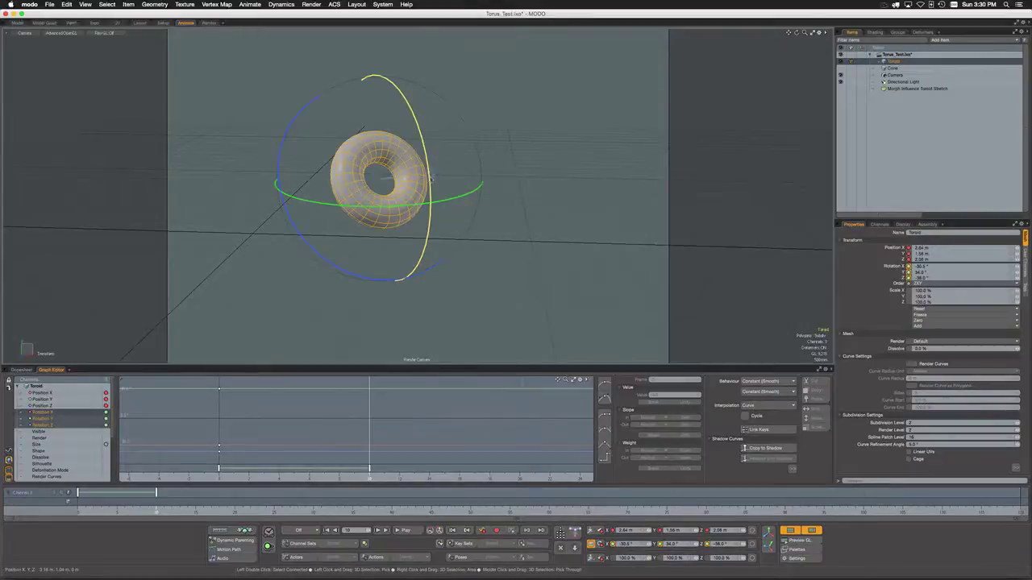
# Step: At frame 10, rotate the torus down and about Y, then scrub to preview
pyautogui.moveTo(431, 177); pyautogui.dragTo(407, 277)
pyautogui.moveTo(407, 202); pyautogui.dragTo(338, 203)
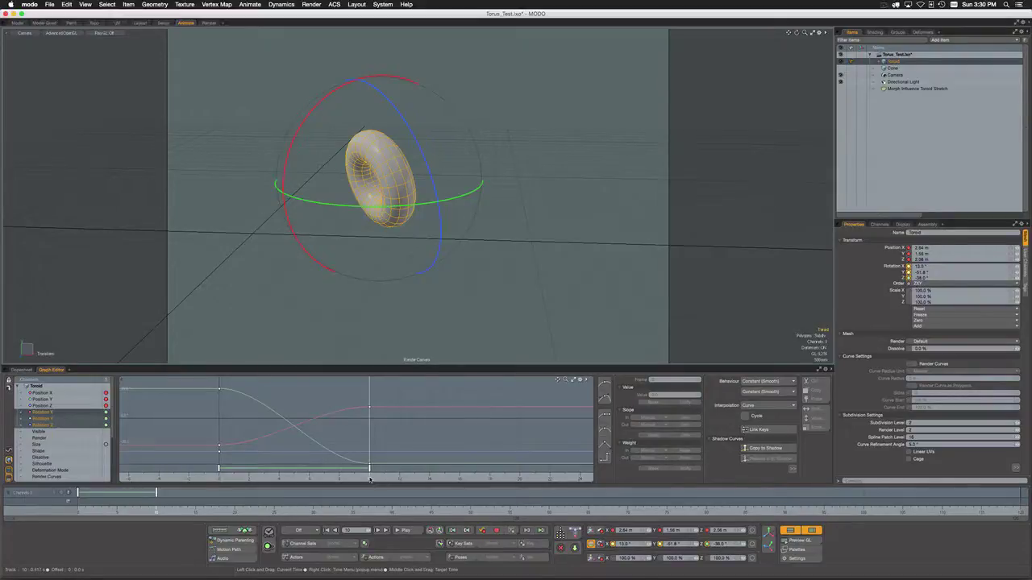
pyautogui.moveTo(370, 480)
pyautogui.mouseDown()
pyautogui.moveTo(294, 480)
pyautogui.moveTo(415, 479)
pyautogui.moveTo(309, 480)
pyautogui.moveTo(369, 480)
pyautogui.mouseUp()
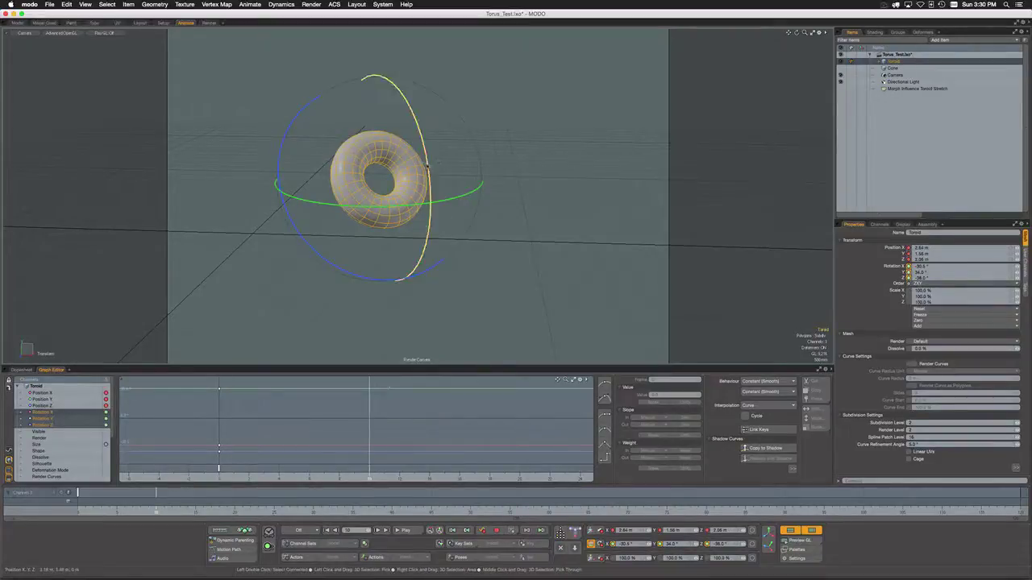
# Step: Rotate further about X and Z, add Rotation Z to the selected channels, and scrub the animation
pyautogui.moveTo(427, 166); pyautogui.dragTo(337, 213)
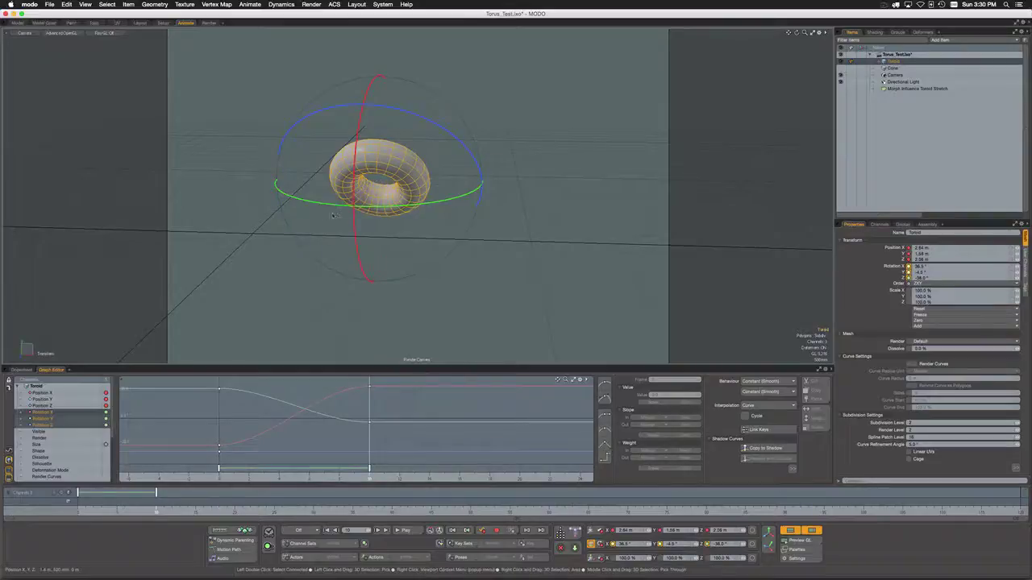
pyautogui.moveTo(449, 127); pyautogui.dragTo(382, 181)
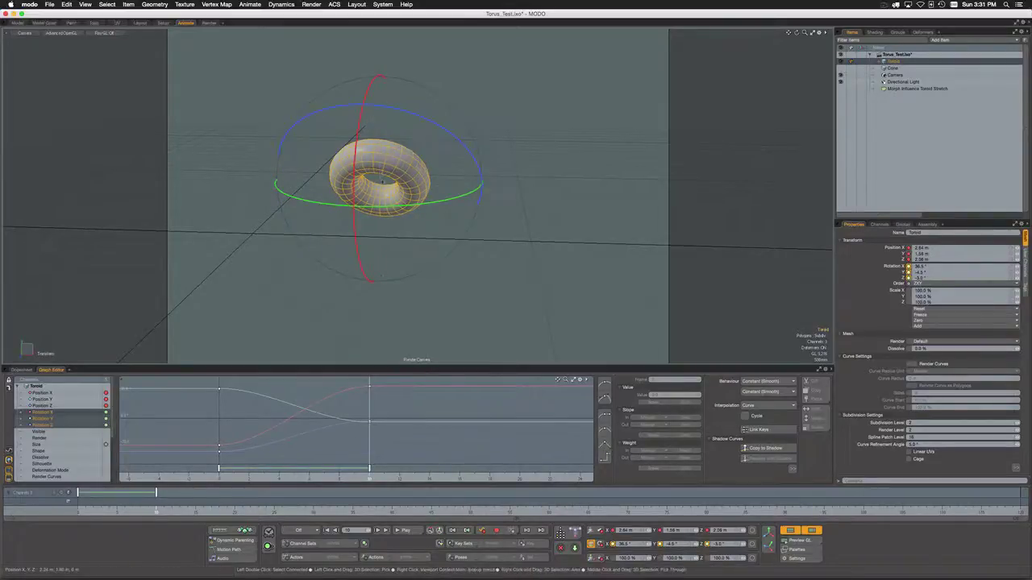
pyautogui.keyDown('shift'); pyautogui.click(101, 424); pyautogui.keyUp('shift')
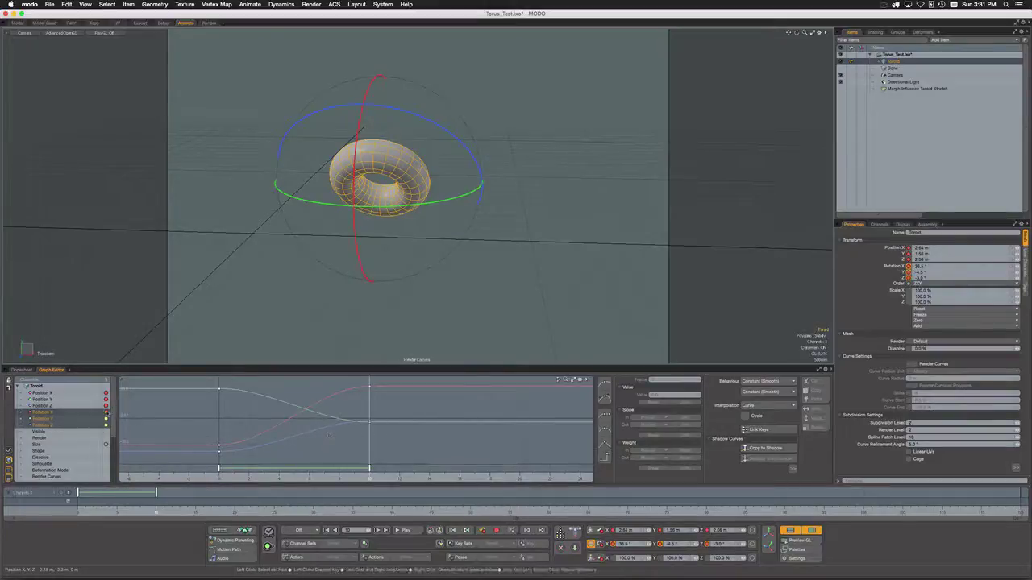
pyautogui.moveTo(370, 479)
pyautogui.mouseDown()
pyautogui.moveTo(249, 479)
pyautogui.moveTo(414, 479)
pyautogui.mouseUp()
pyautogui.press('e')
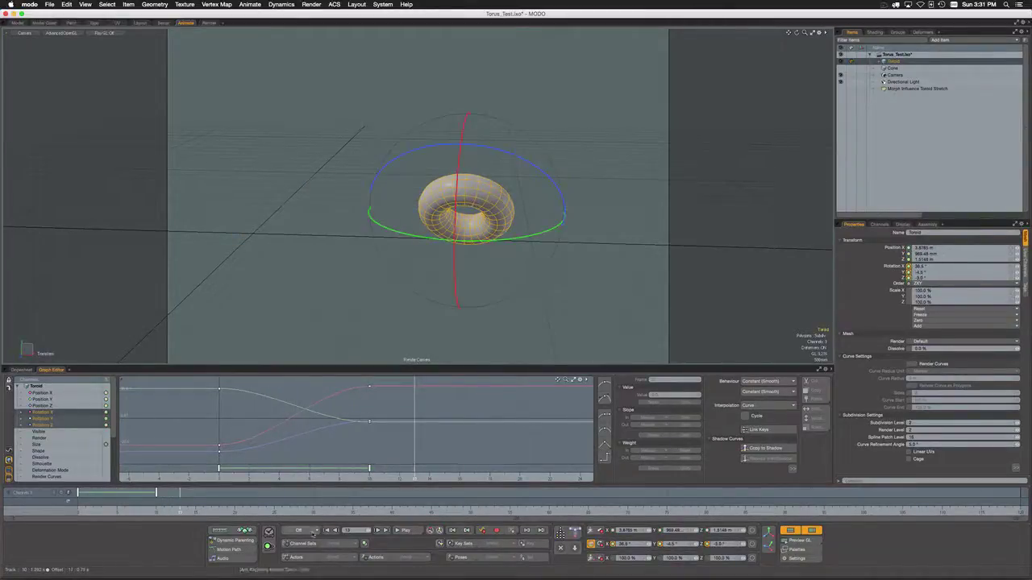